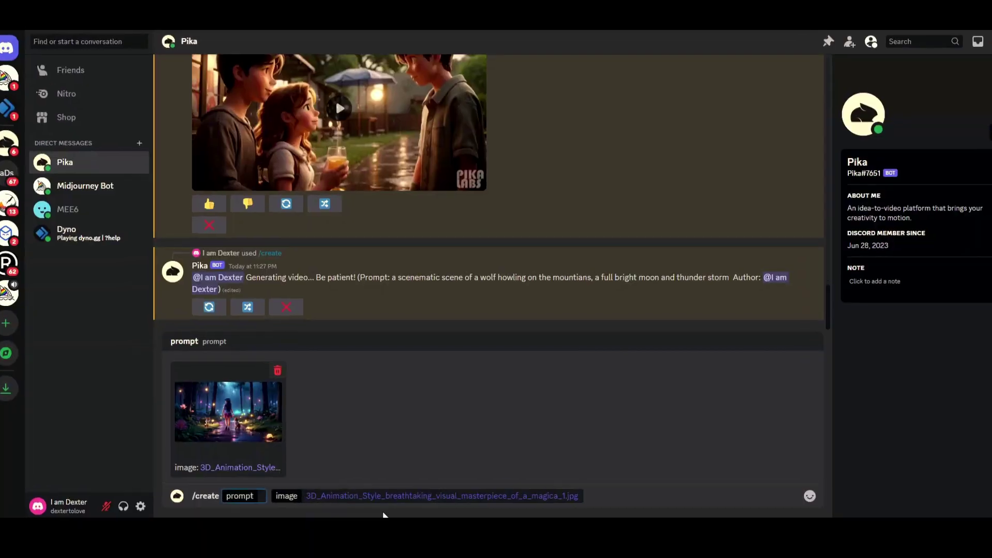
Send /create 'girl walking on the floor, going home with her pet cat' with the forest image, then reroll it.
{"action": "type", "text": "girl walking on the floo"}
{"action": "type", "text": "r, going home with her pet cat"}
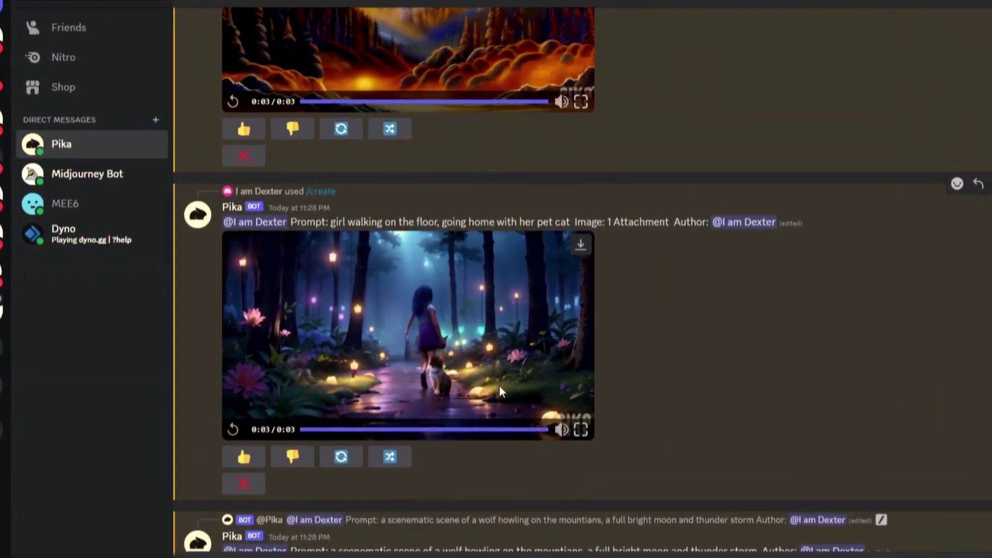
{"action": "left_click", "coordinate": [316, 434]}
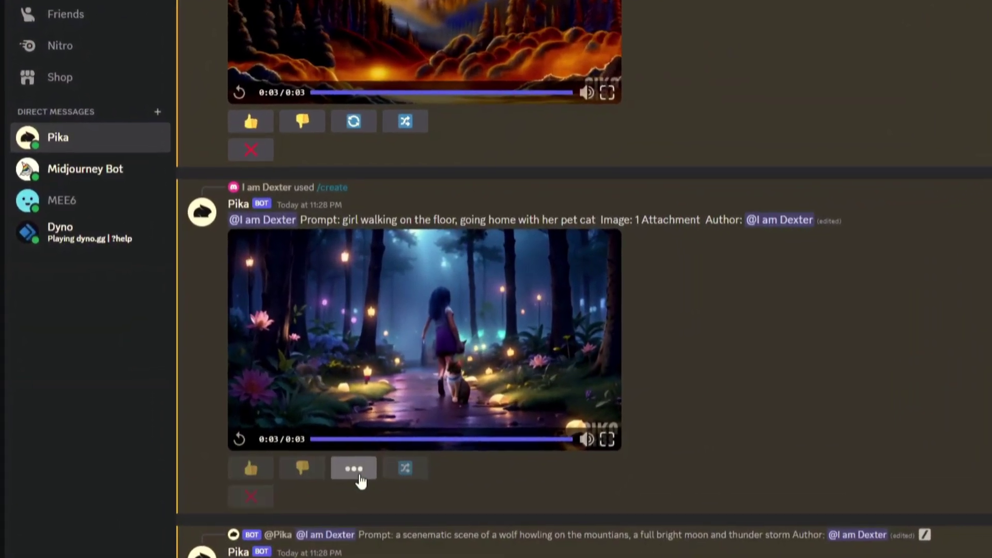
{"action": "left_click", "coordinate": [372, 489]}
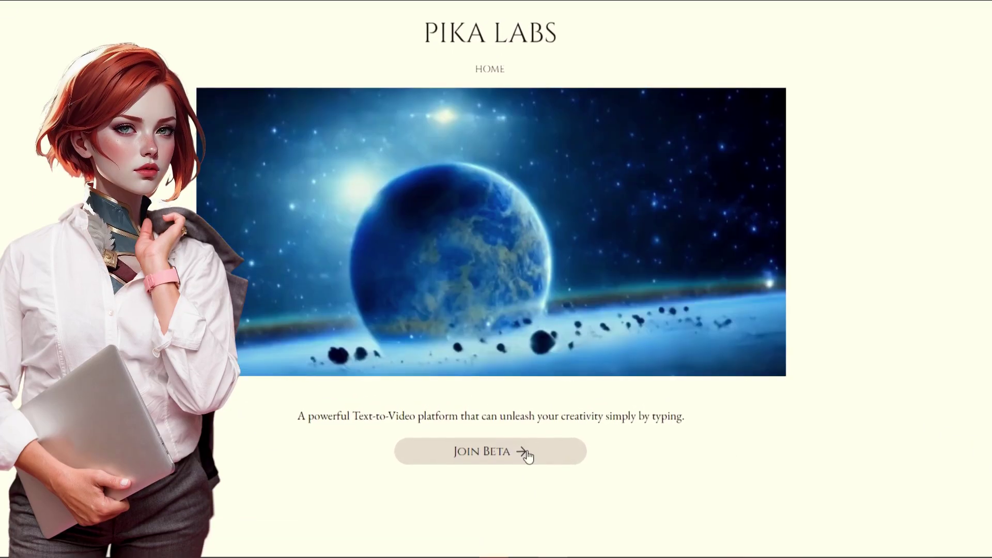
Accept the Pika server invite and answer onboarding with Fun, Artist and Recent Updates.
{"action": "left_click", "coordinate": [527, 450]}
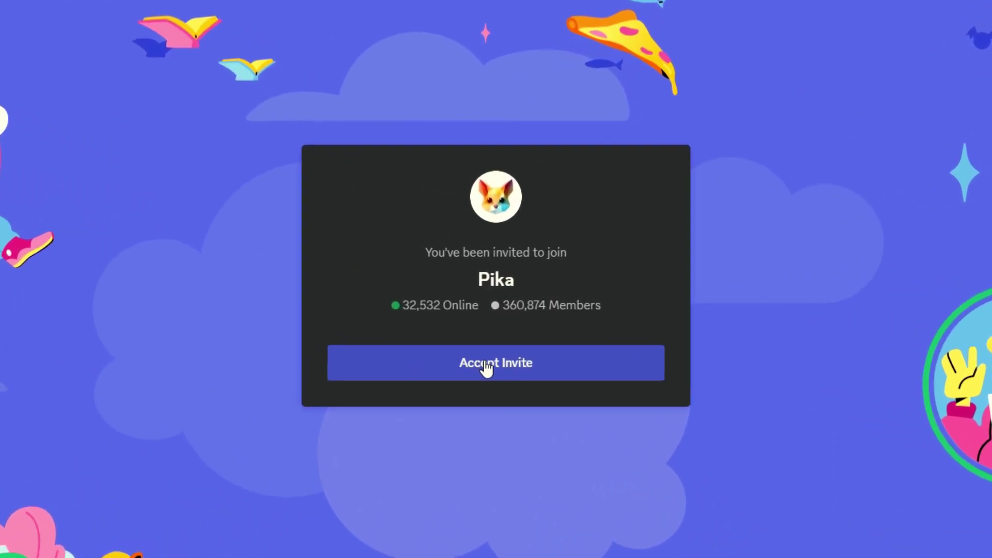
{"action": "left_click", "coordinate": [488, 332]}
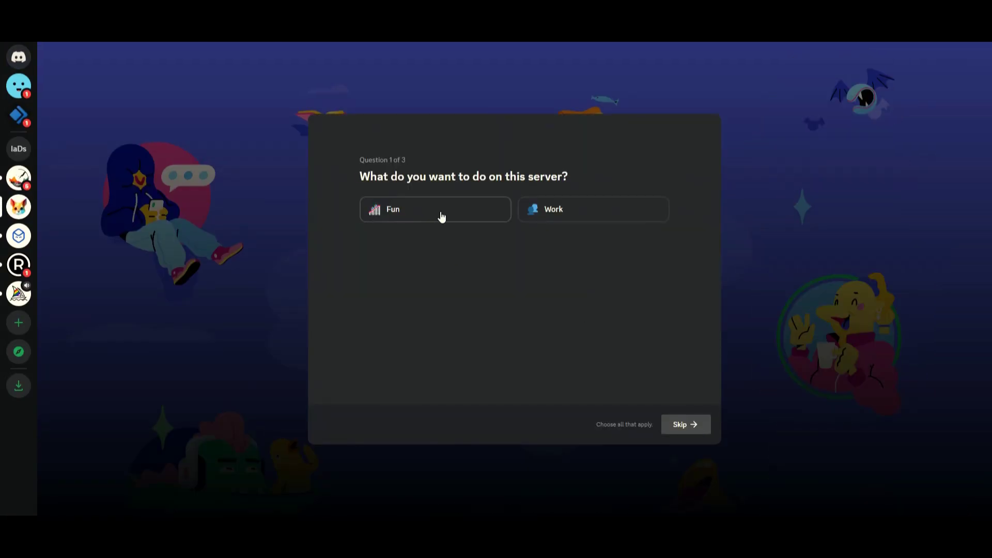
{"action": "left_click", "coordinate": [441, 217]}
{"action": "left_click", "coordinate": [408, 210]}
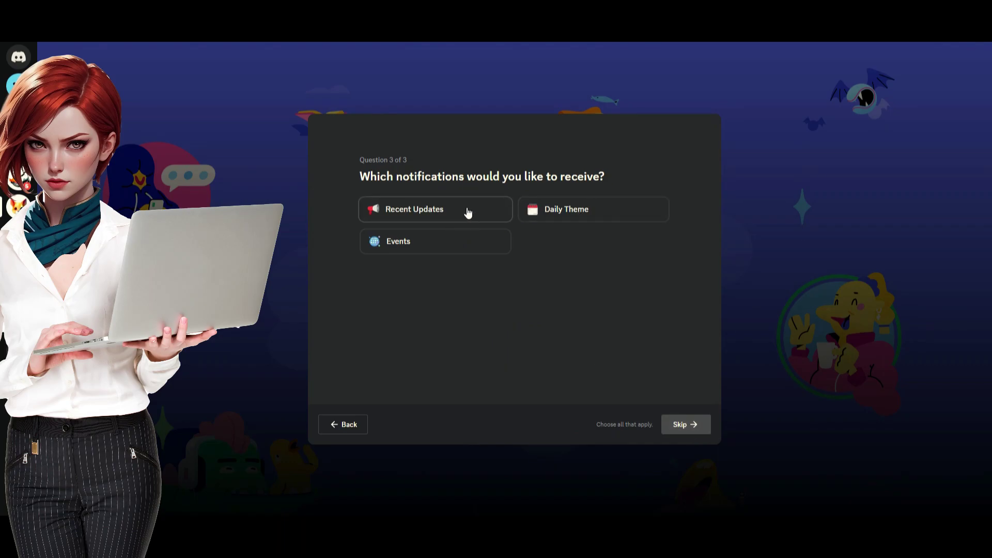
{"action": "left_click", "coordinate": [468, 213]}
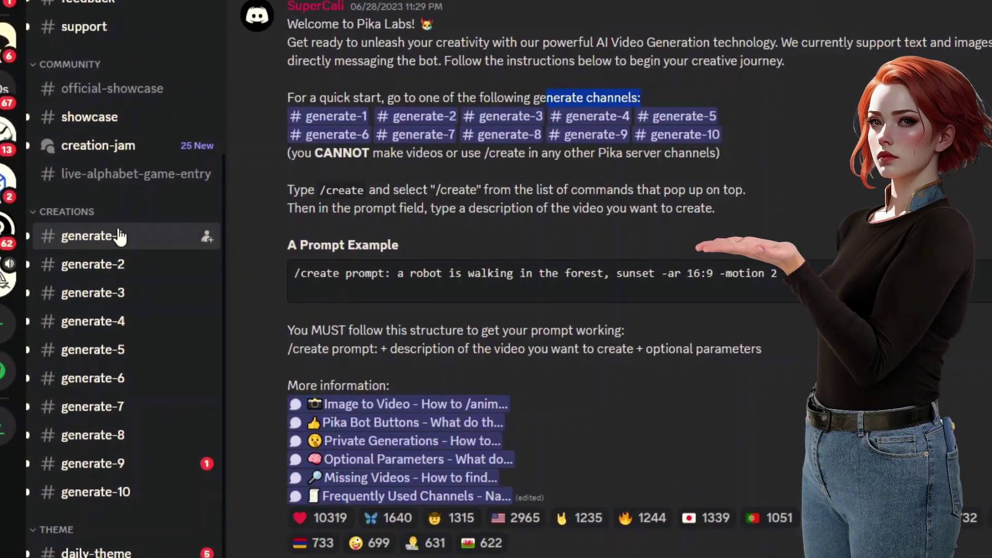
Send /create 'cartoon style movie' with the boy-with-rabbits image attached.
{"action": "left_click", "coordinate": [95, 283]}
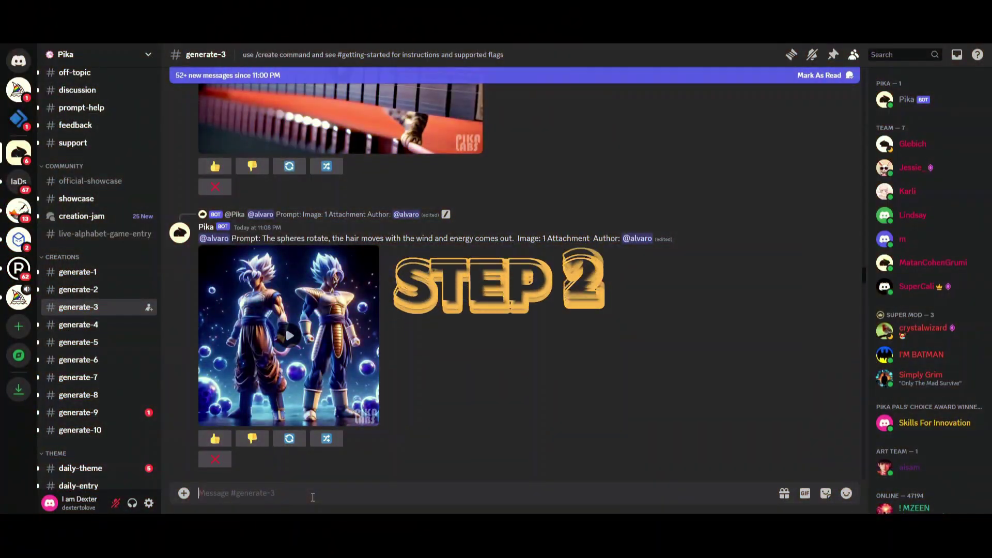
{"action": "type", "text": "/"}
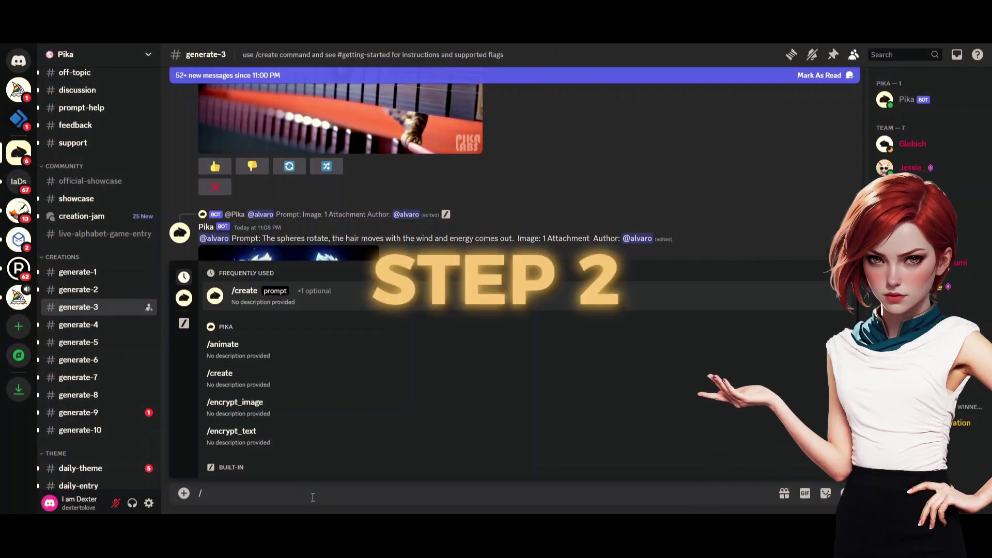
{"action": "key", "text": "Return"}
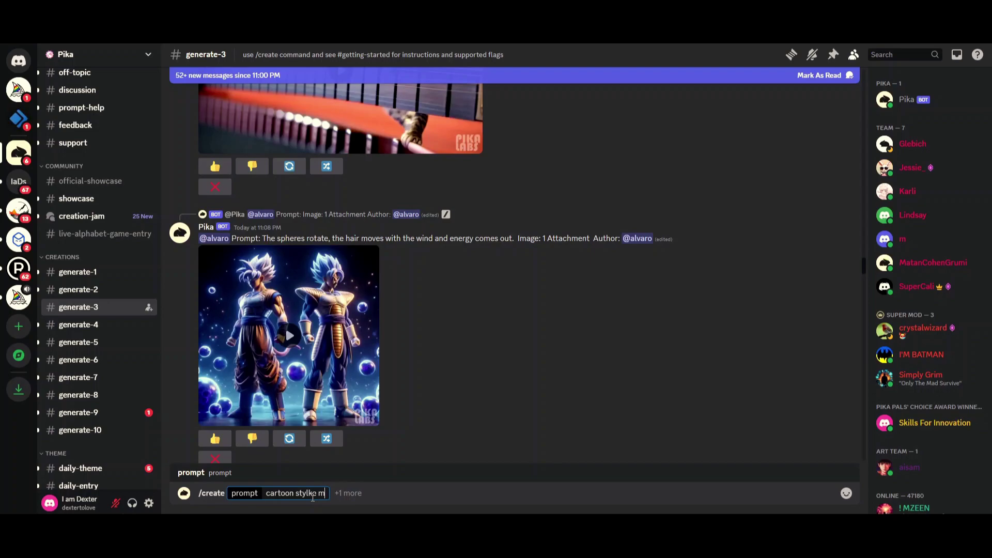
{"action": "left_click", "coordinate": [358, 492]}
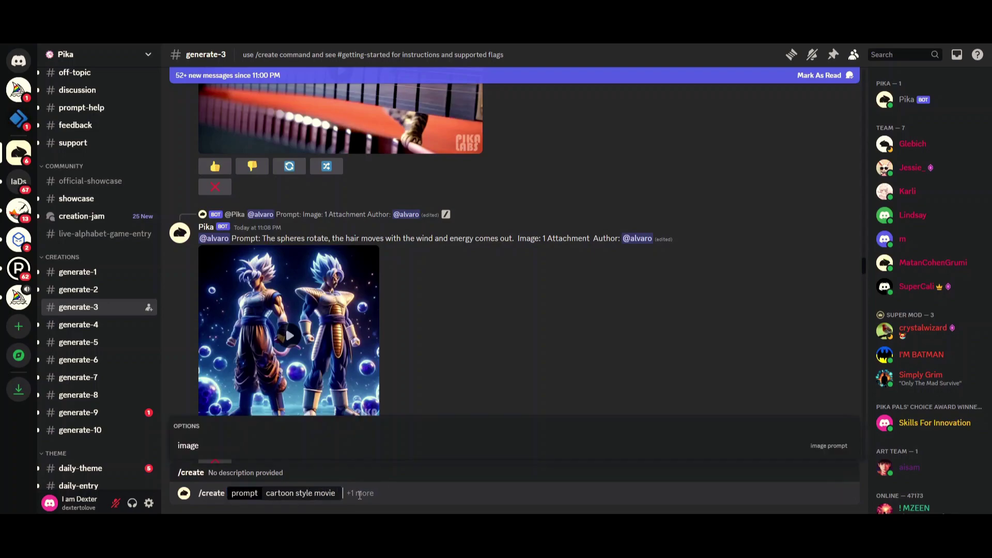
{"action": "left_click", "coordinate": [217, 458]}
{"action": "left_click", "coordinate": [243, 421]}
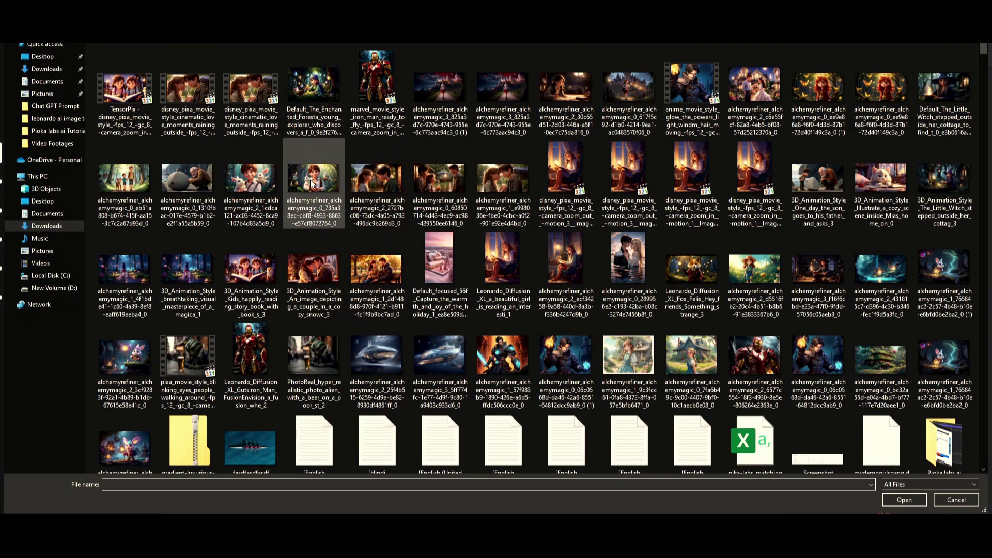
{"action": "double_click", "coordinate": [262, 181]}
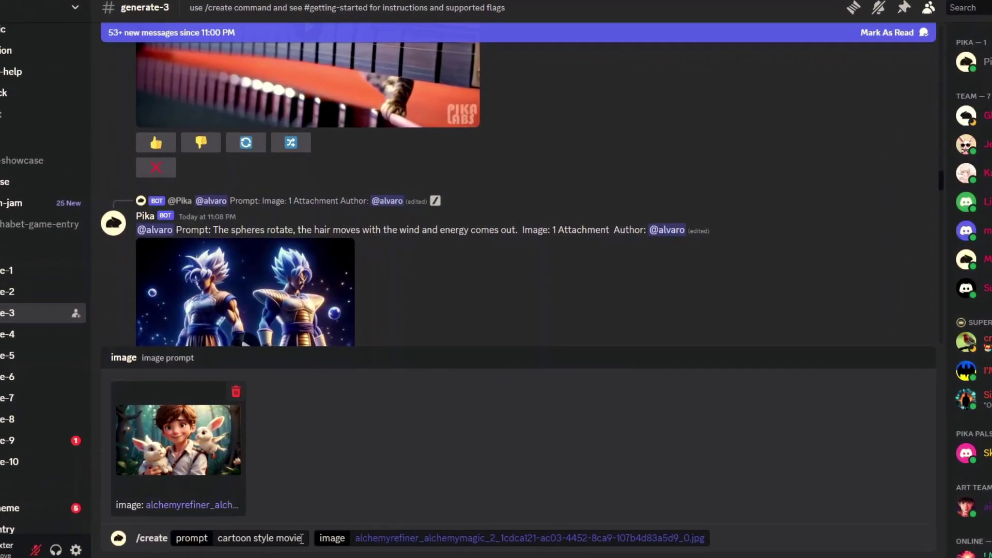
{"action": "key", "text": "Return"}
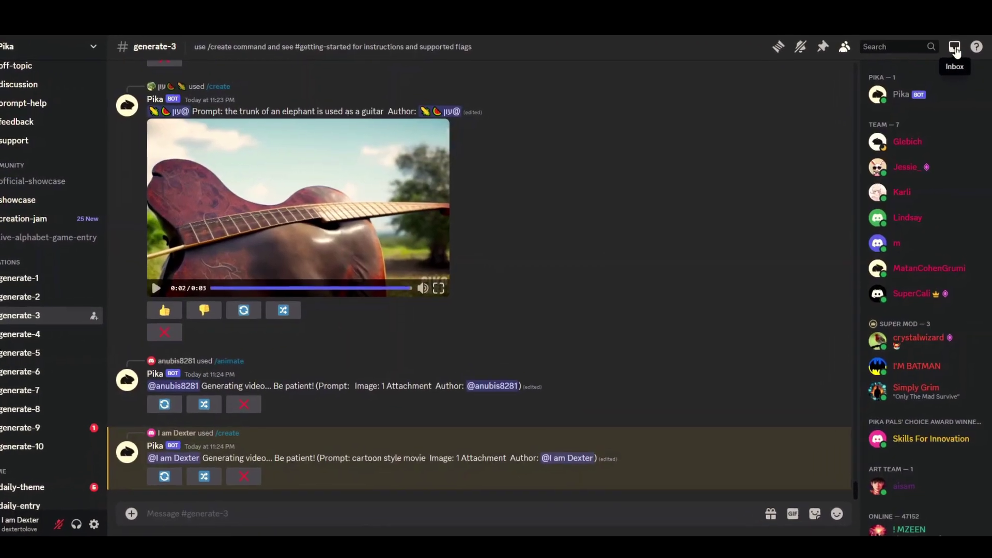
Jump from mentions to the finished cartoon style movie video and regenerate it.
{"action": "left_click", "coordinate": [952, 45]}
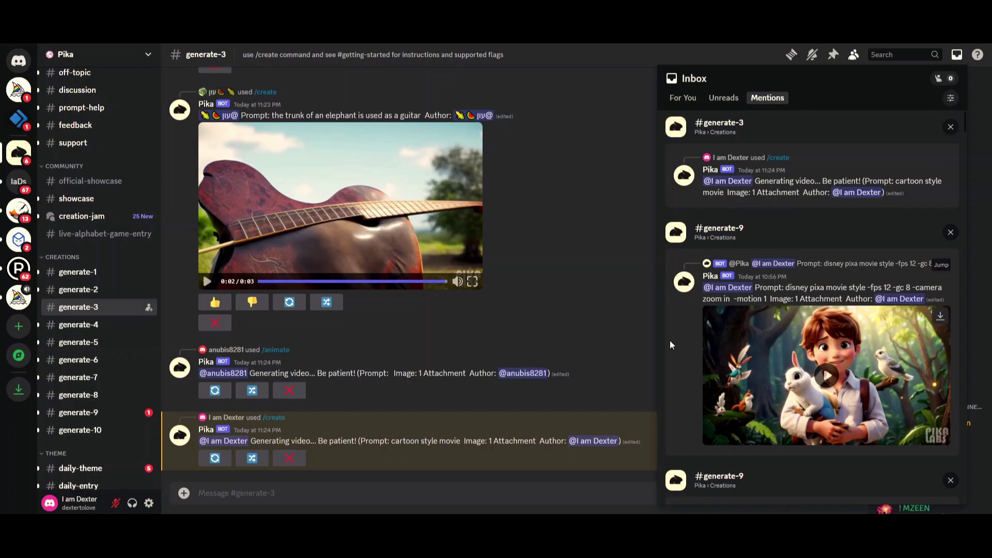
{"action": "left_click", "coordinate": [341, 275]}
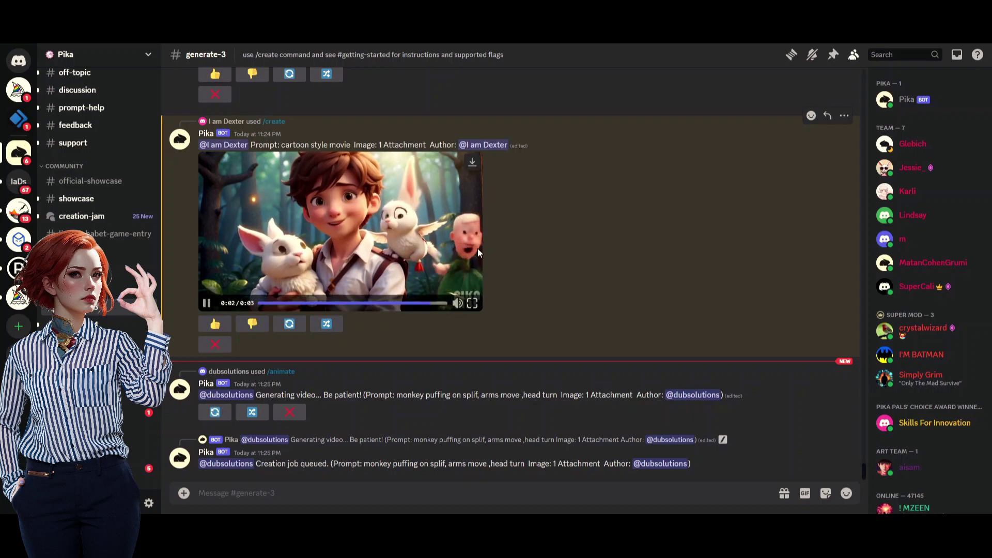
{"action": "scroll", "coordinate": [349, 243], "scroll_direction": "up", "scroll_amount": 2}
{"action": "left_click", "coordinate": [294, 344]}
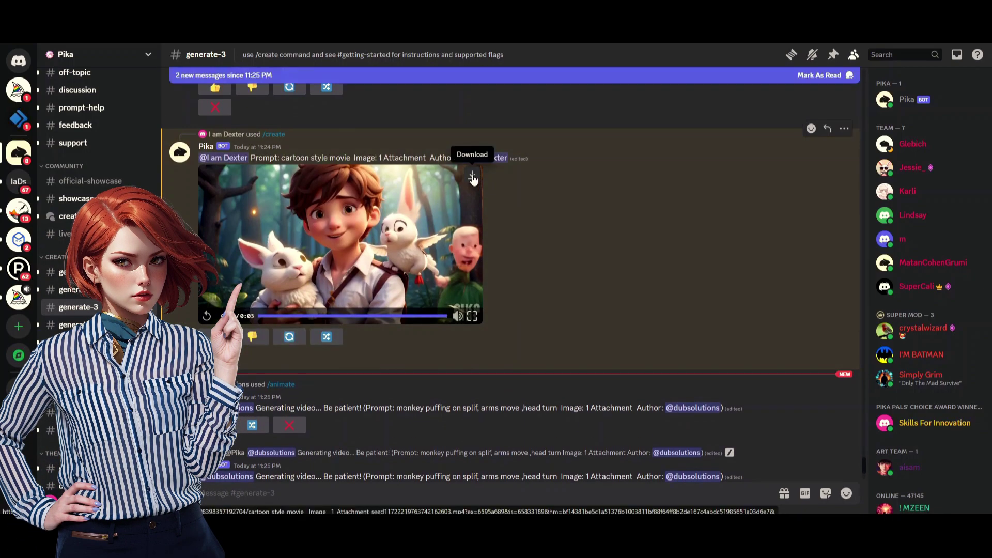
Scroll to the latest 'Generating video...' messages below the cartoon video.
{"action": "scroll", "coordinate": [421, 308], "scroll_direction": "down", "scroll_amount": 5}
{"action": "scroll", "coordinate": [329, 396], "scroll_direction": "up", "scroll_amount": 3}
{"action": "scroll", "coordinate": [366, 308], "scroll_direction": "up", "scroll_amount": 3}
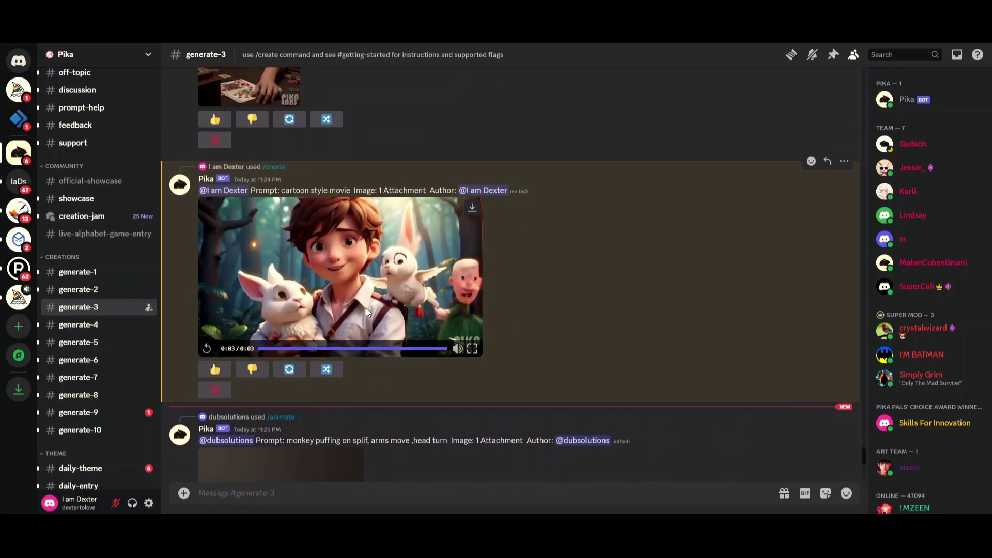
{"action": "scroll", "coordinate": [312, 364], "scroll_direction": "down", "scroll_amount": 5}
{"action": "scroll", "coordinate": [312, 365], "scroll_direction": "down", "scroll_amount": 2}
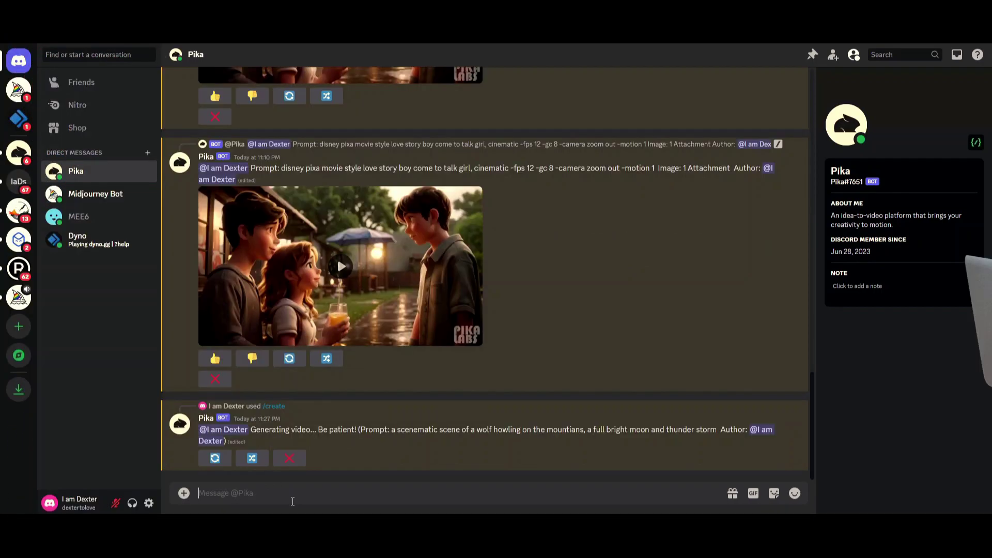
Send /create with the glowing forest image and the girl-with-pet-cat prompt.
{"action": "type", "text": "/create"}
{"action": "key", "text": "Tab"}
{"action": "left_click", "coordinate": [264, 387]}
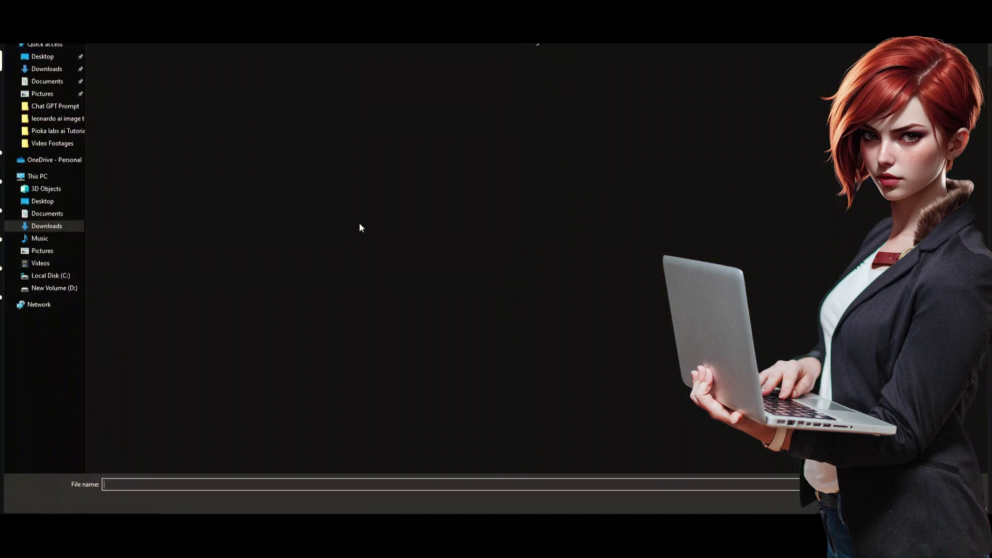
{"action": "double_click", "coordinate": [220, 310]}
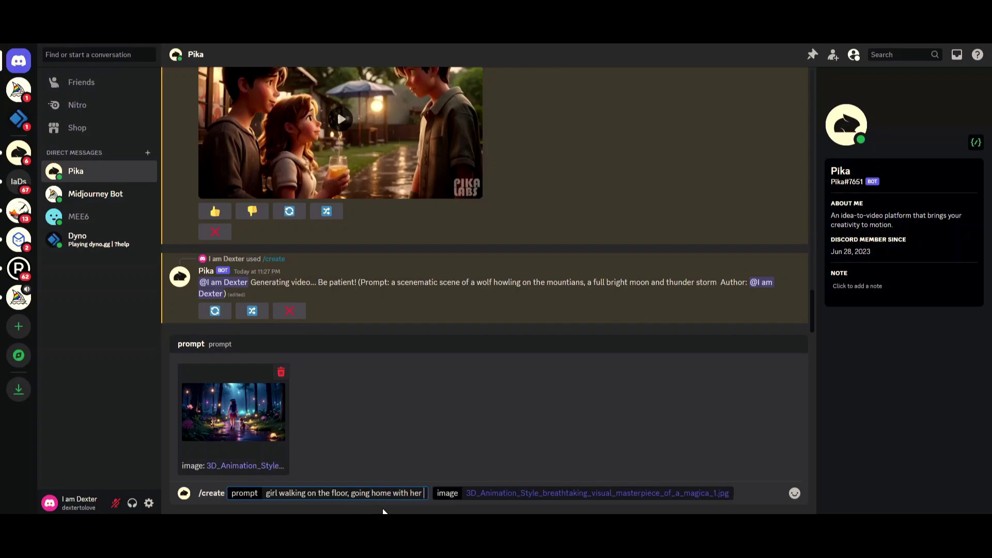
{"action": "type", "text": "pet cat"}
{"action": "key", "text": "Return"}
Play the wolf and girl-and-cat videos and request a fresh version of the girl clip.
{"action": "left_click", "coordinate": [347, 293]}
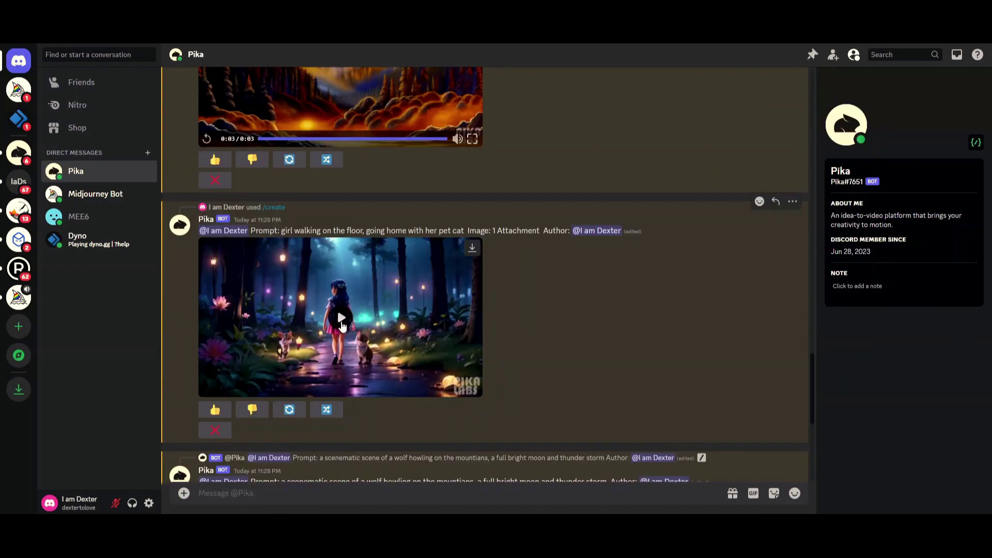
{"action": "left_click", "coordinate": [457, 345]}
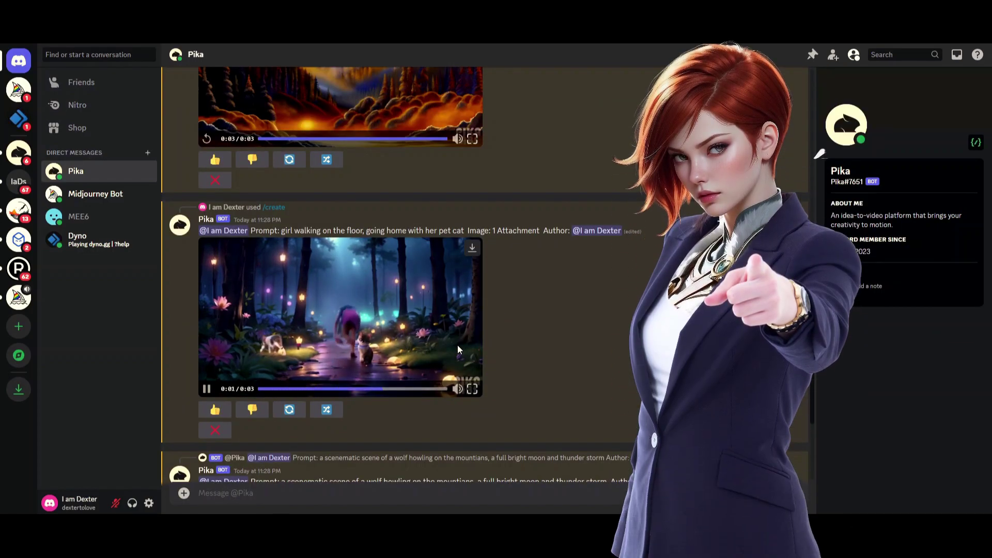
{"action": "left_click", "coordinate": [290, 412]}
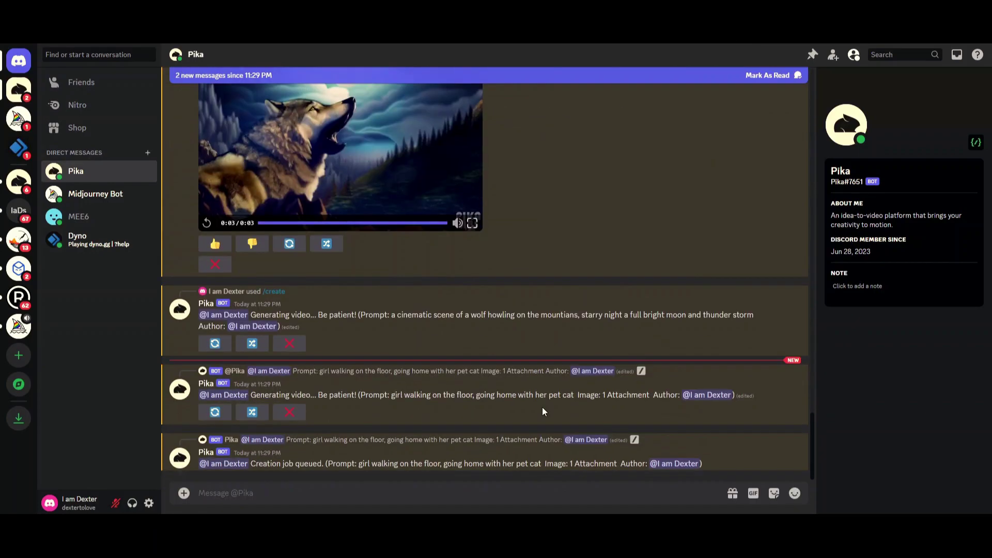
{"action": "left_click", "coordinate": [343, 242]}
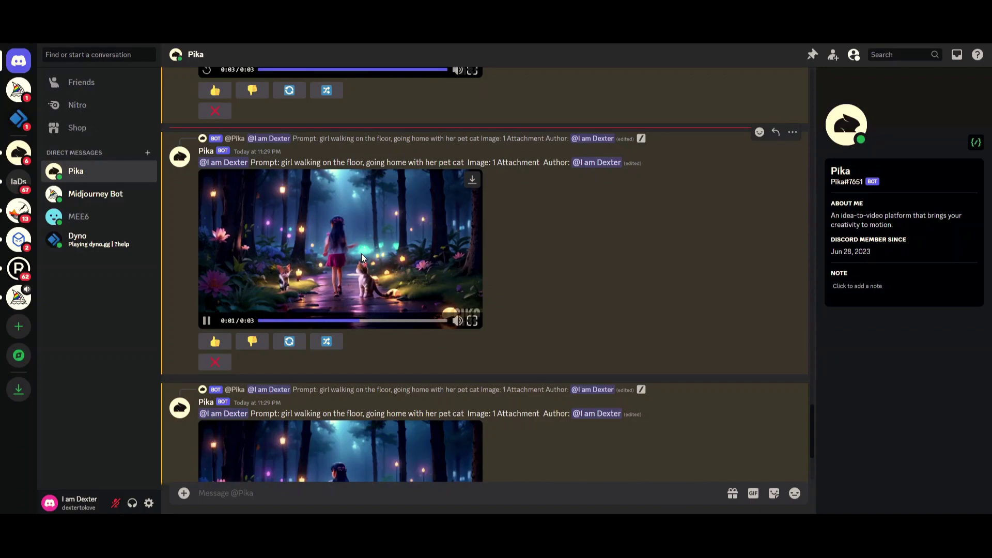
Scroll down to the love-moments request using camera pan left, fps 12 and motion 2.
{"action": "scroll", "coordinate": [388, 263], "scroll_direction": "down", "scroll_amount": 3}
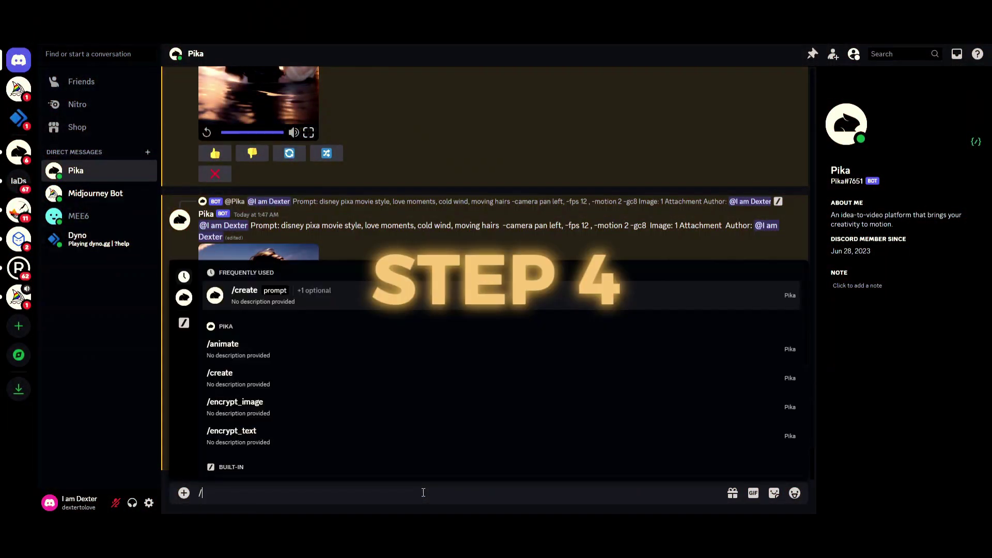
Send /create with the couple image, snowy-room prompt, -ar 16:9 -camera zoom out -fps 24 -motion 1.
{"action": "key", "text": "Return"}
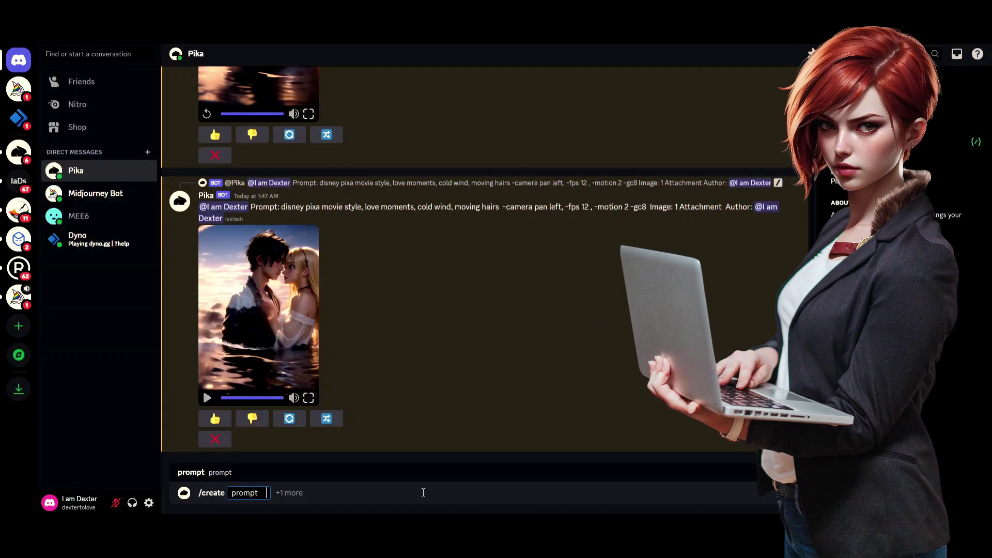
{"action": "left_click", "coordinate": [292, 493]}
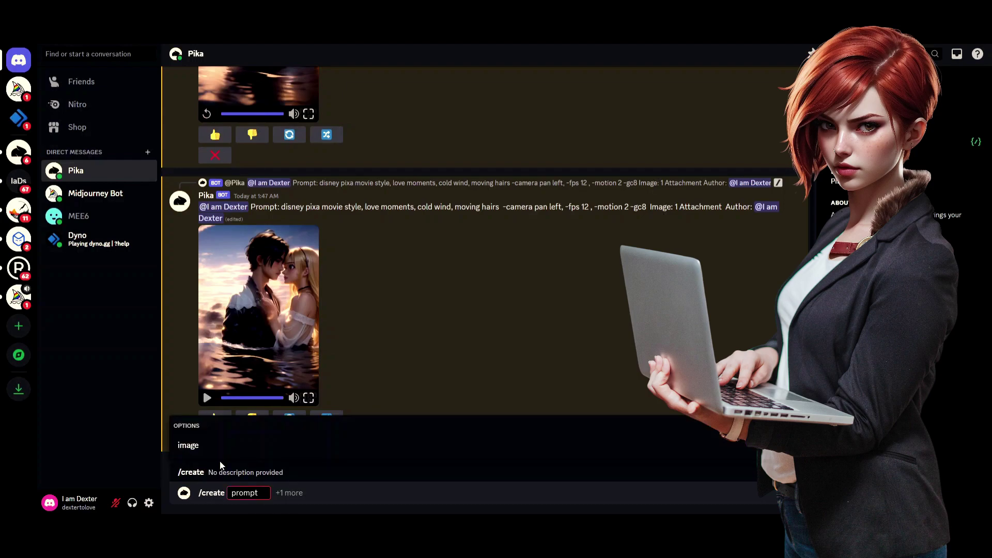
{"action": "left_click", "coordinate": [196, 448]}
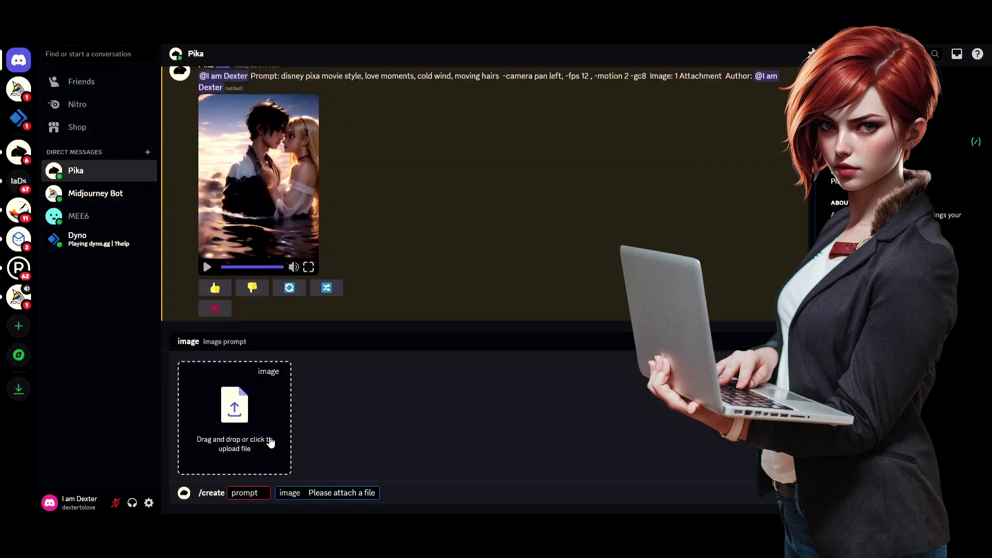
{"action": "left_click", "coordinate": [228, 418]}
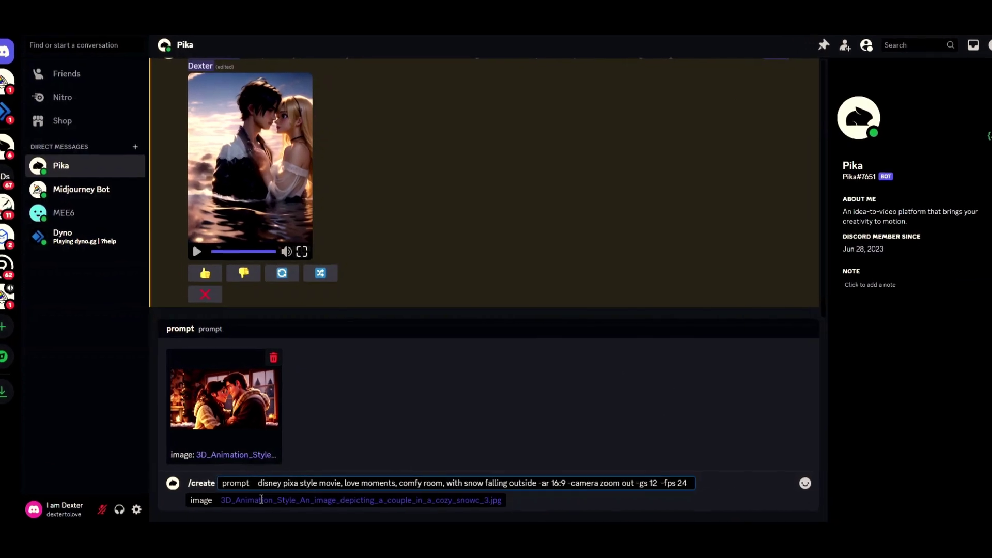
{"action": "type", "text": " -motion 1"}
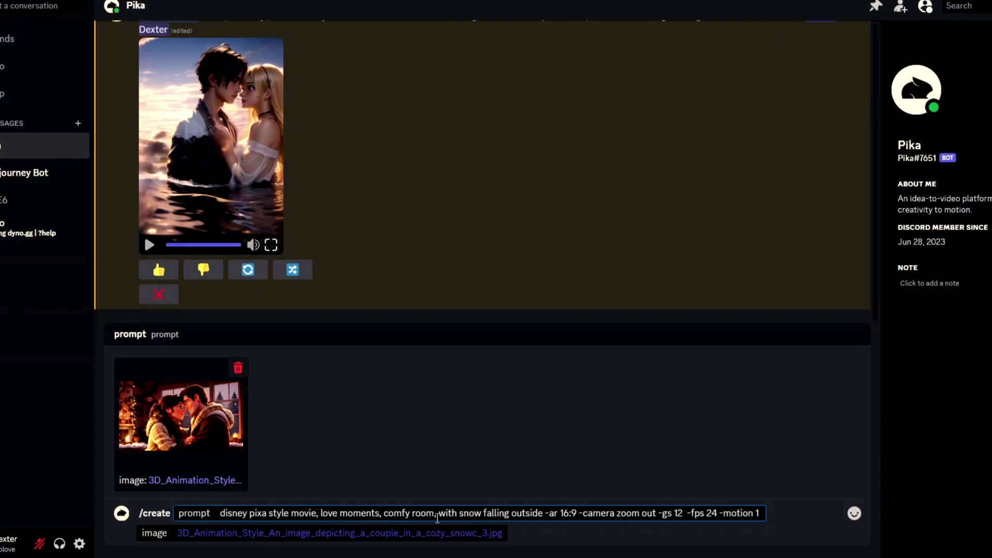
{"action": "key", "text": "Return"}
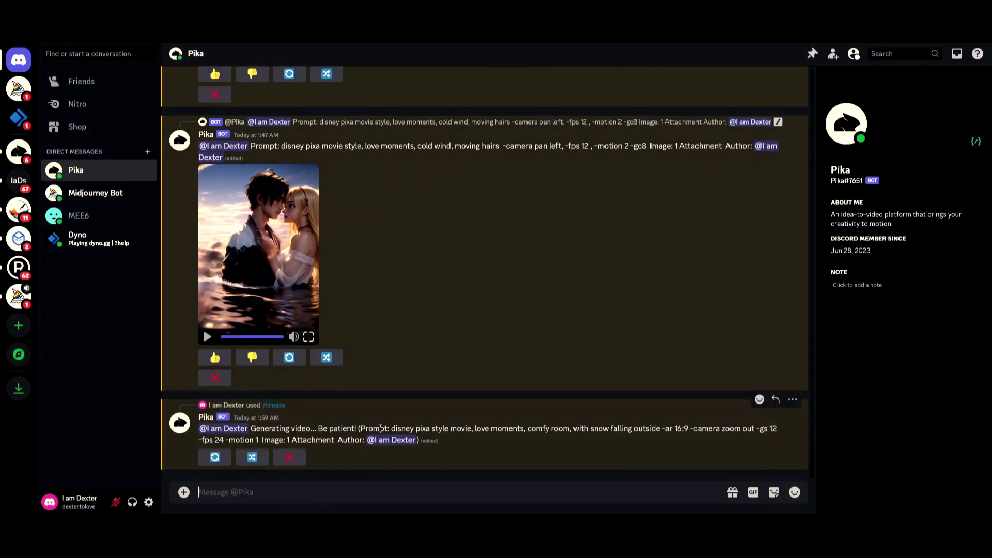
Recall the previous /create, attach the Enchanted Forest image, and select the old prompt words.
{"action": "left_click", "coordinate": [274, 405]}
{"action": "left_click", "coordinate": [738, 491]}
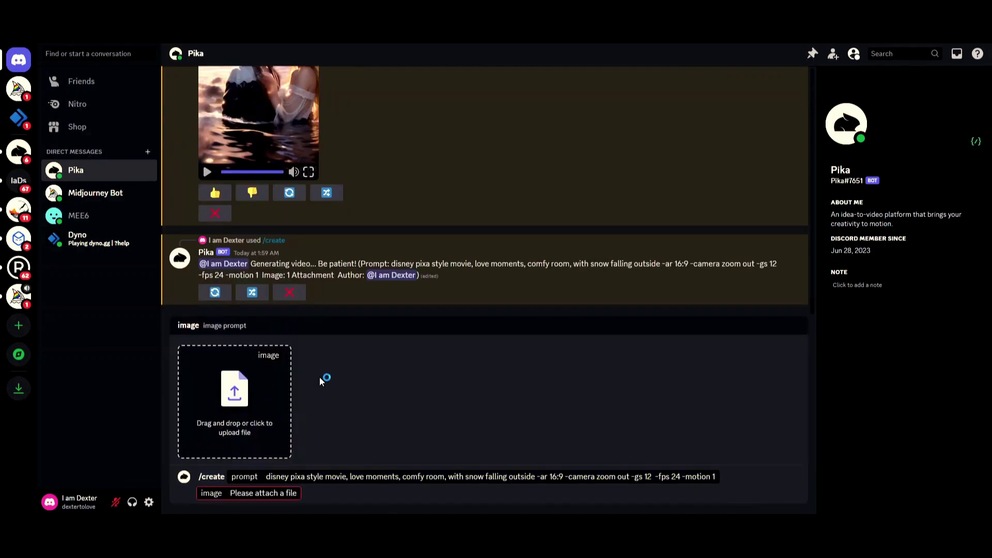
{"action": "left_click_drag", "start_coordinate": [351, 477], "coordinate": [462, 477]}
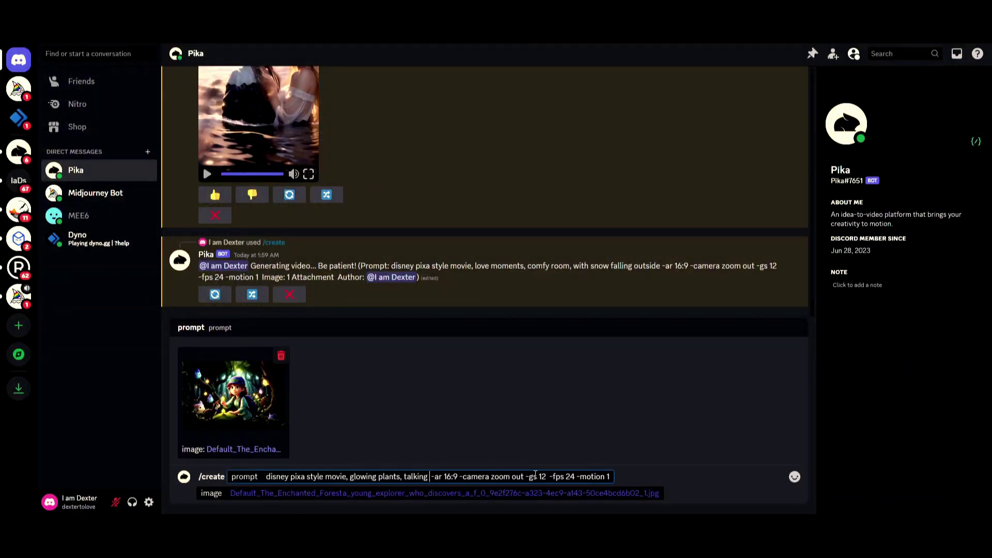